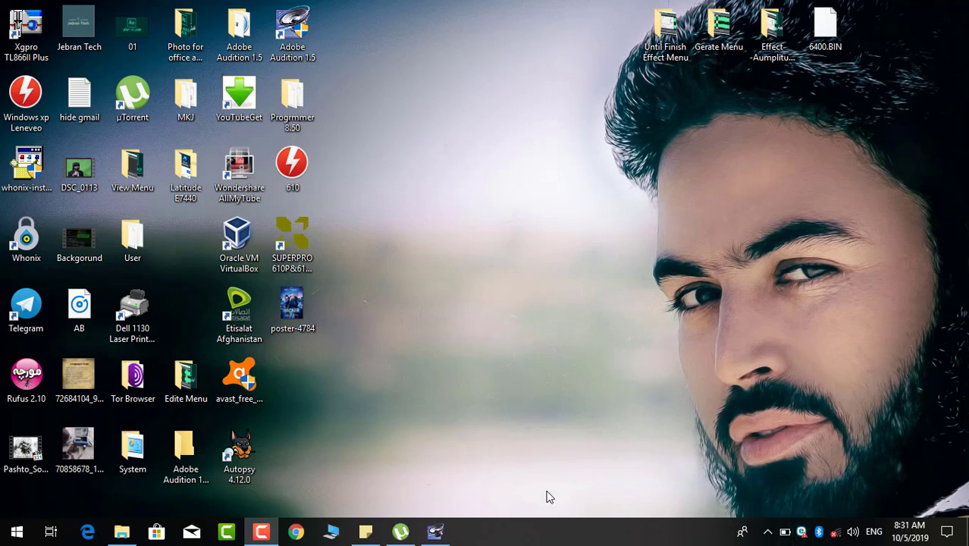
Step: Switch to the Adobe Audition window that is already running
{"action": "left_click", "coordinate": [446, 530]}
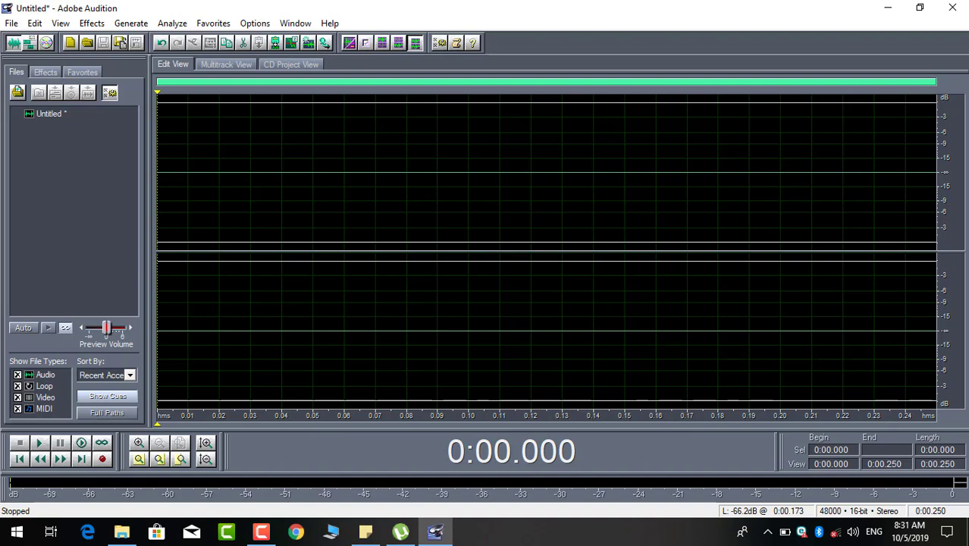
{"action": "left_click", "coordinate": [167, 28]}
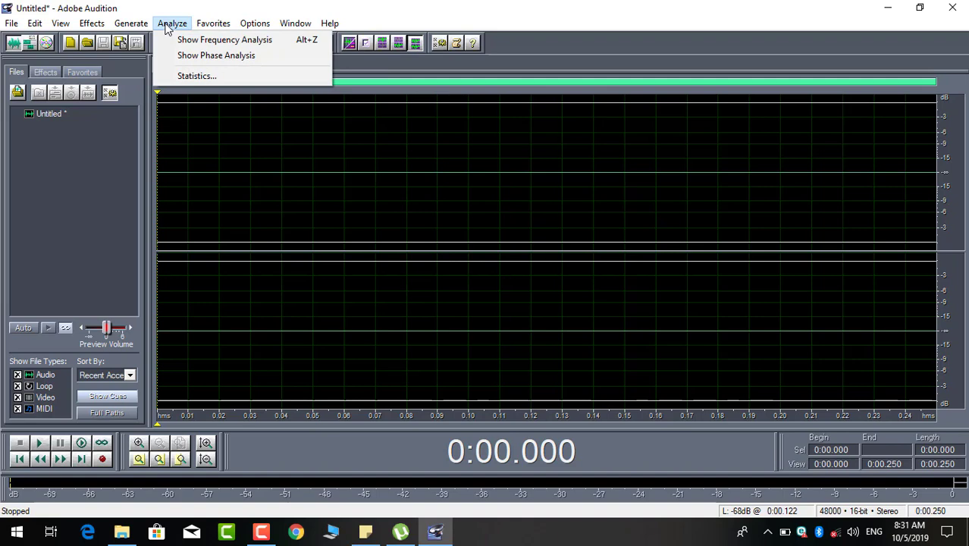
{"action": "mouse_move", "coordinate": [132, 27]}
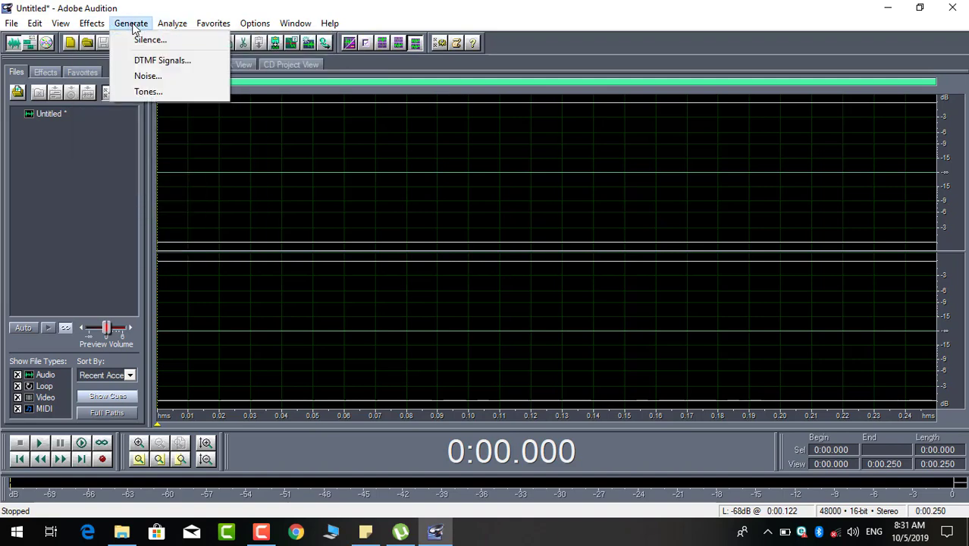
{"action": "mouse_move", "coordinate": [199, 27]}
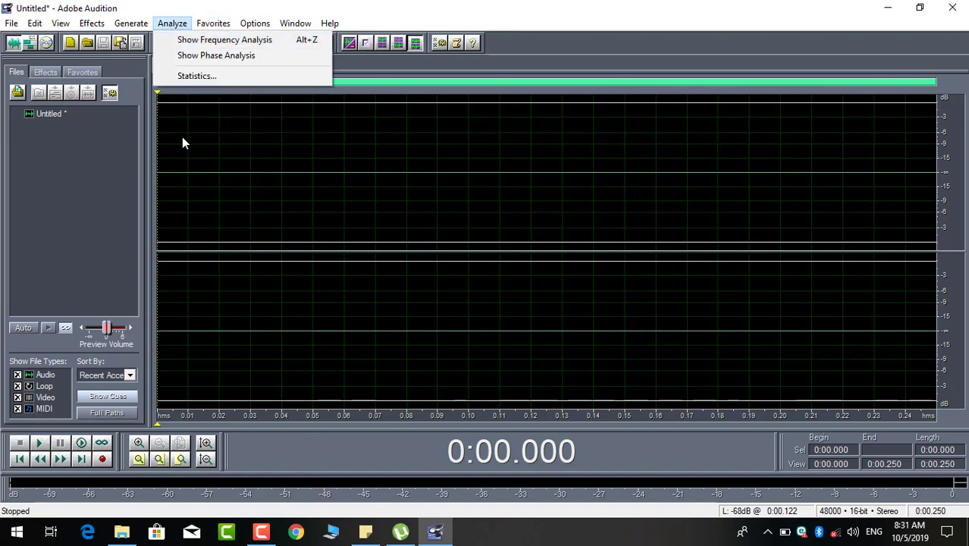
{"action": "left_click", "coordinate": [93, 157]}
Step: Close the Untitled audio file without saving its changes
{"action": "left_click", "coordinate": [43, 114]}
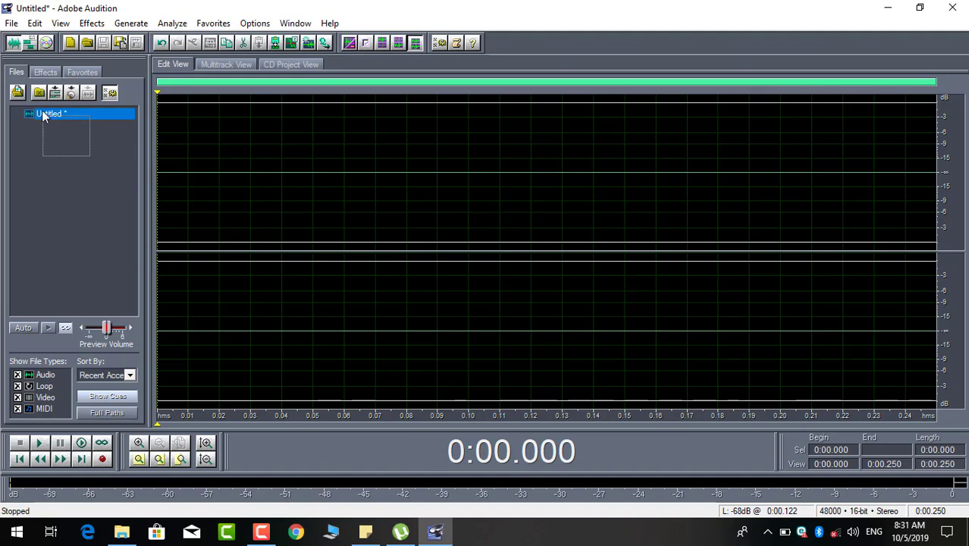
{"action": "key", "text": "ctrl+w"}
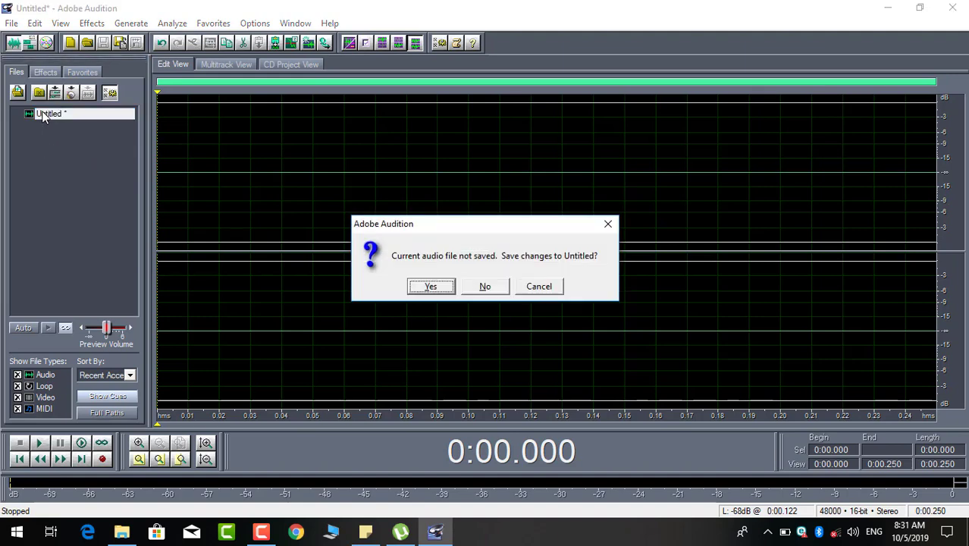
{"action": "left_click", "coordinate": [492, 286]}
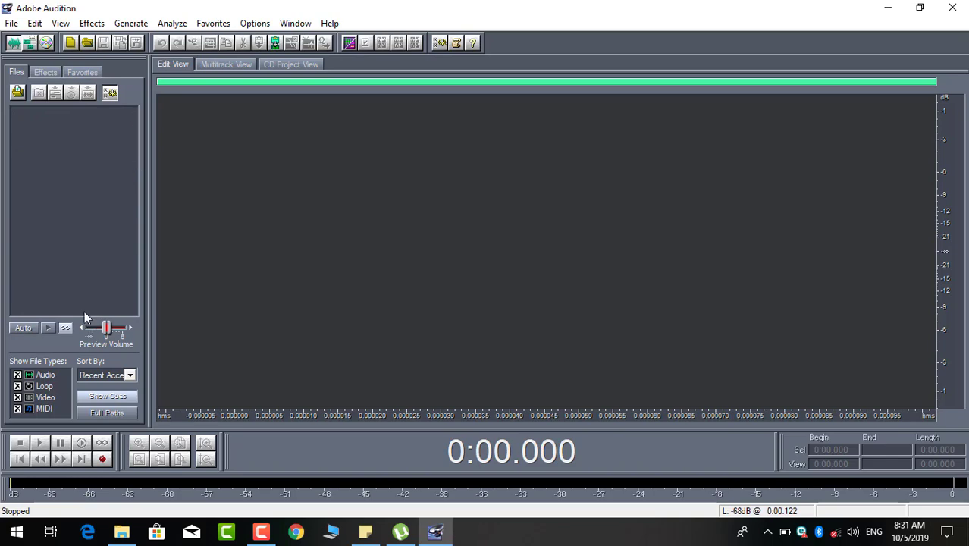
Step: Start importing a file, find the AB audio file on the Desktop, and briefly preview its sound before stopping playback
{"action": "double_click", "coordinate": [62, 198]}
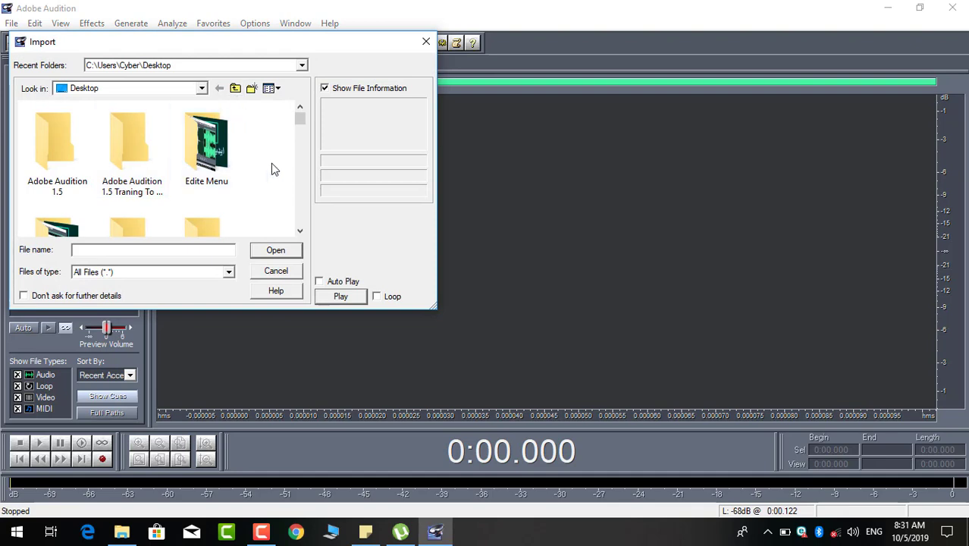
{"action": "left_click_drag", "start_coordinate": [301, 119], "coordinate": [298, 173]}
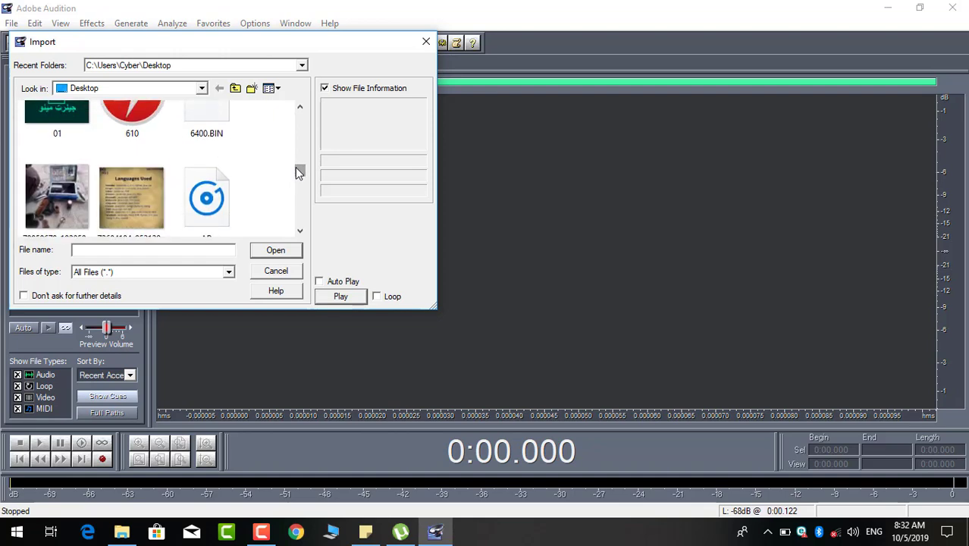
{"action": "mouse_move", "coordinate": [297, 168]}
{"action": "left_mouse_down"}
{"action": "mouse_move", "coordinate": [300, 186]}
{"action": "mouse_move", "coordinate": [301, 173]}
{"action": "left_mouse_up"}
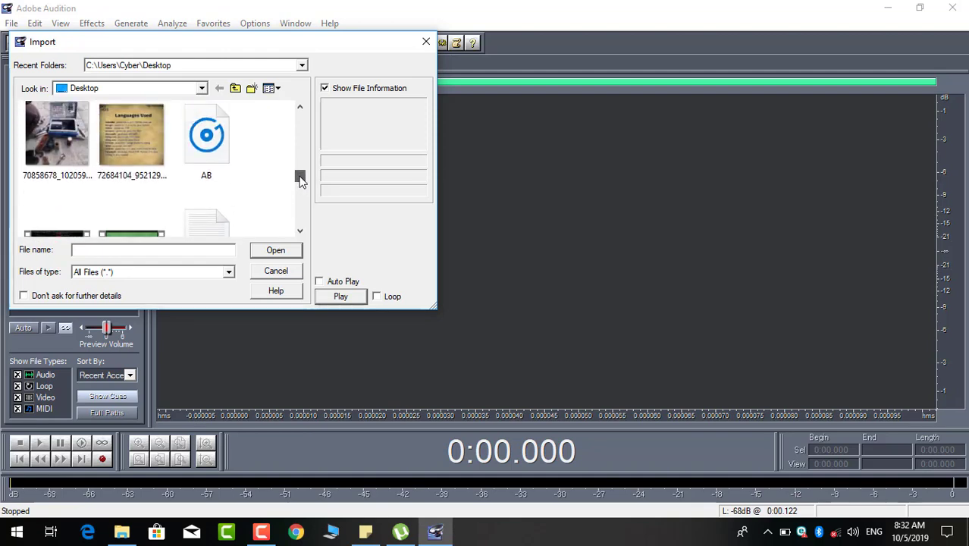
{"action": "left_click", "coordinate": [212, 142]}
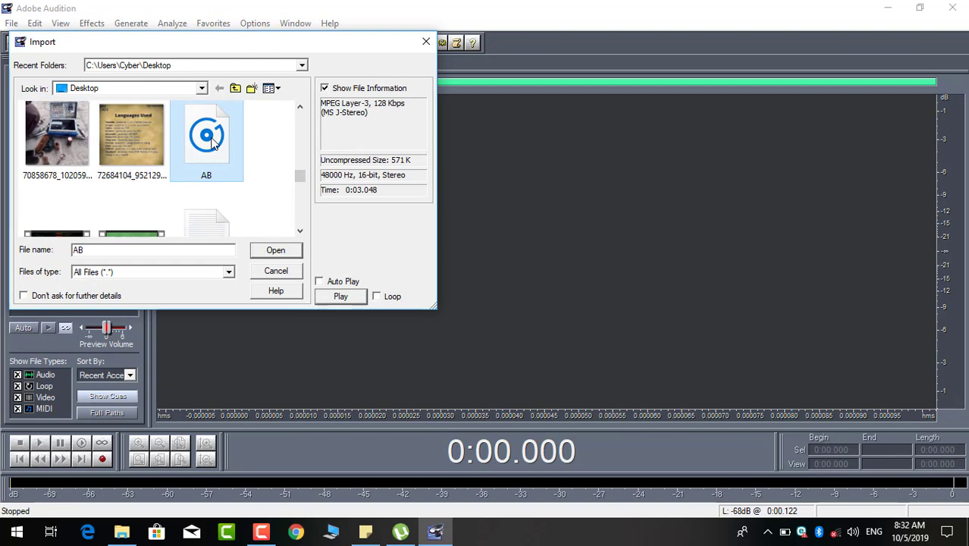
{"action": "right_click", "coordinate": [212, 144]}
{"action": "left_click", "coordinate": [194, 196]}
{"action": "left_click", "coordinate": [224, 159]}
{"action": "left_click", "coordinate": [340, 296]}
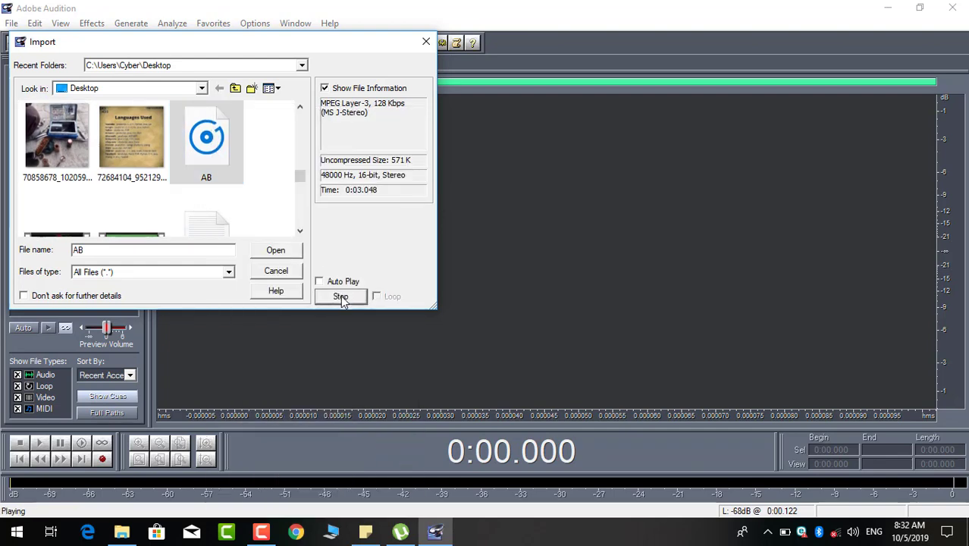
{"action": "left_click", "coordinate": [341, 296]}
Step: Import the Pashto_Song_Nan_Me_Bya_By_Nashenas video from the Desktop and open its audio in Edit View
{"action": "left_click_drag", "start_coordinate": [300, 177], "coordinate": [283, 196]}
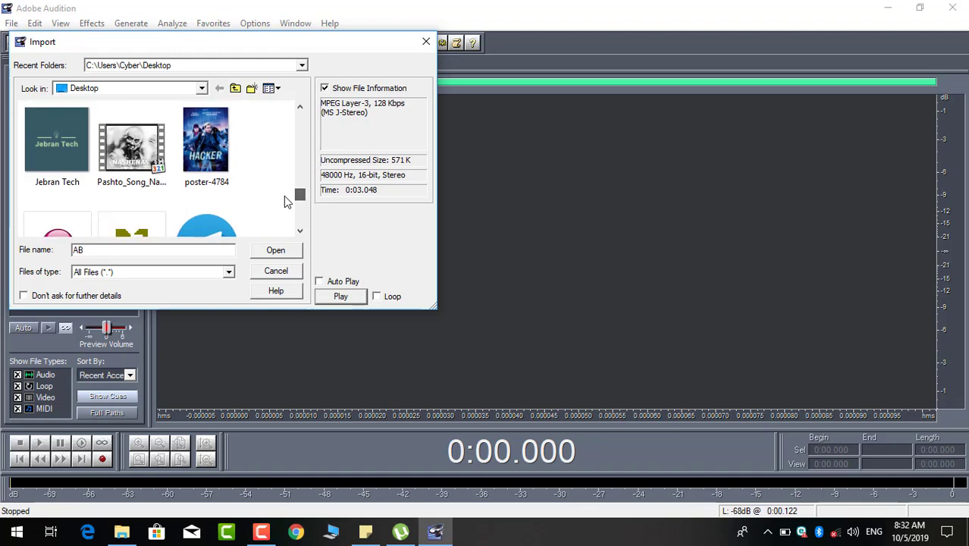
{"action": "double_click", "coordinate": [162, 167]}
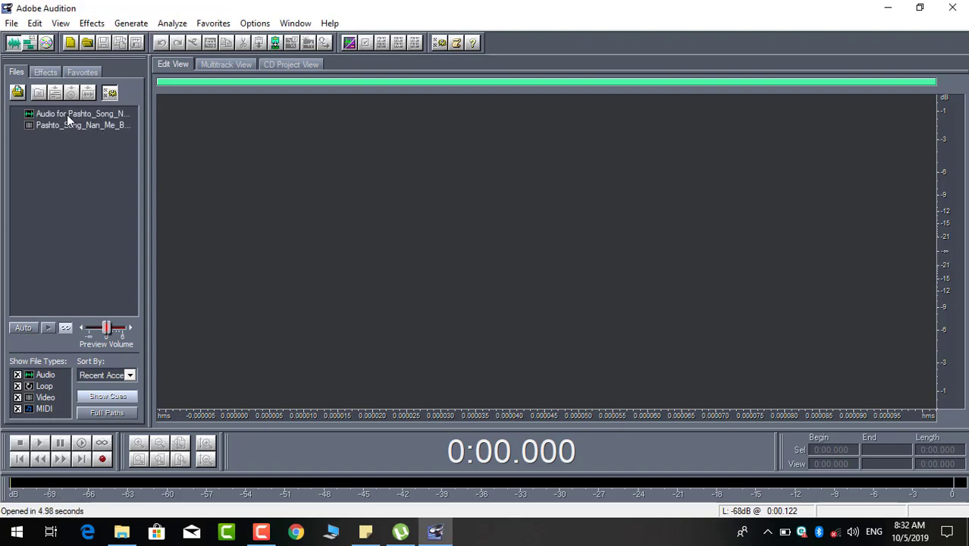
{"action": "double_click", "coordinate": [67, 116]}
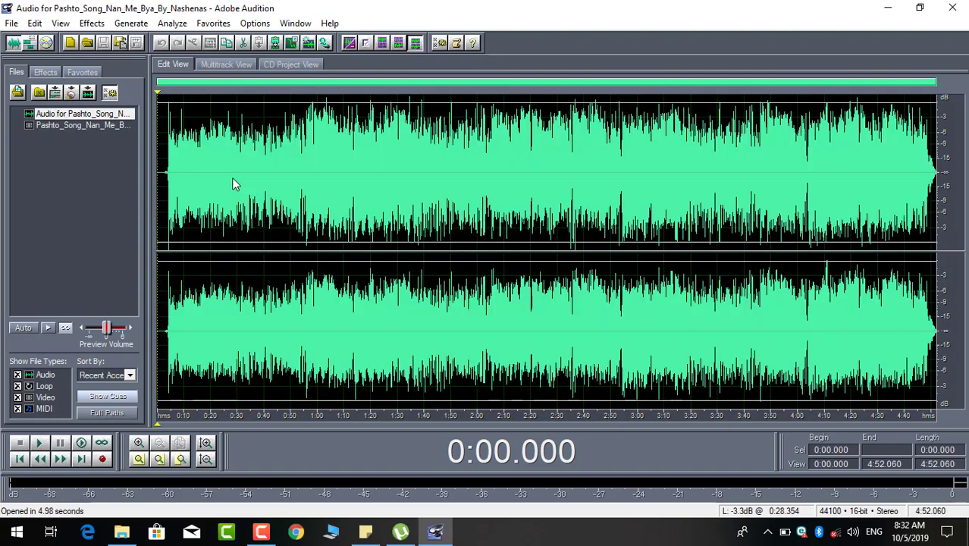
Step: Delete the silent opening of the song, from the start to about 0:04.263
{"action": "left_click", "coordinate": [169, 177]}
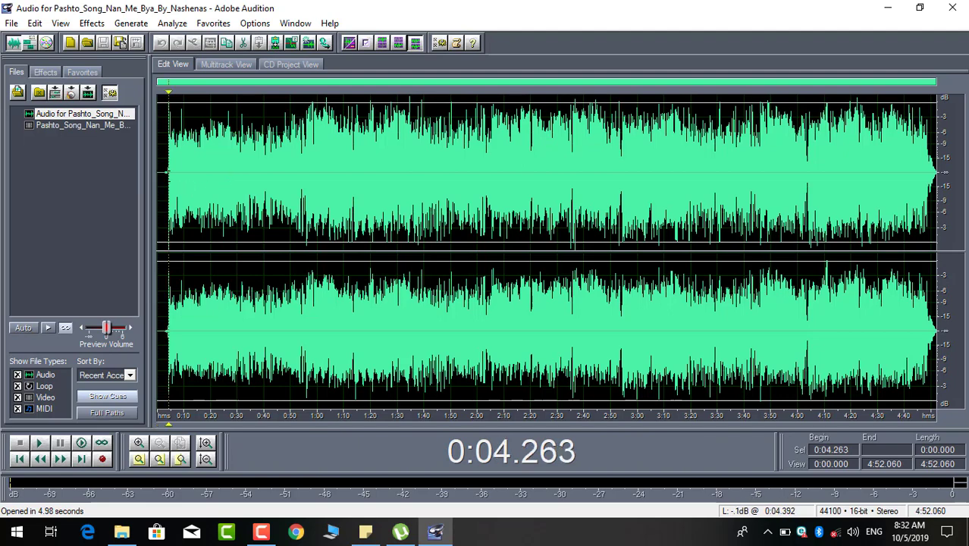
{"action": "left_click_drag", "start_coordinate": [168, 174], "coordinate": [149, 177]}
{"action": "key", "text": "Delete"}
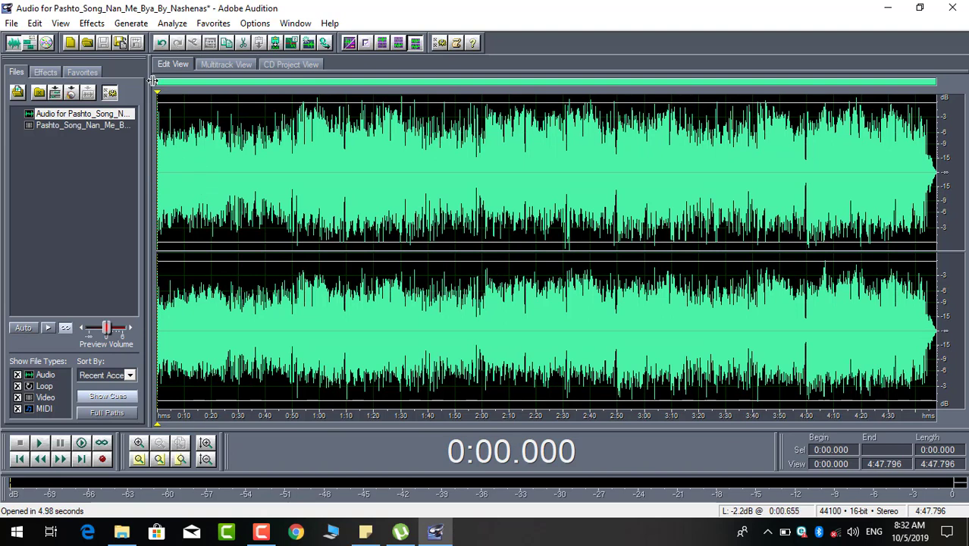
Step: Show the frequency analysis of the song and place its window over the upper waveform to examine the spectrum
{"action": "left_click", "coordinate": [171, 25]}
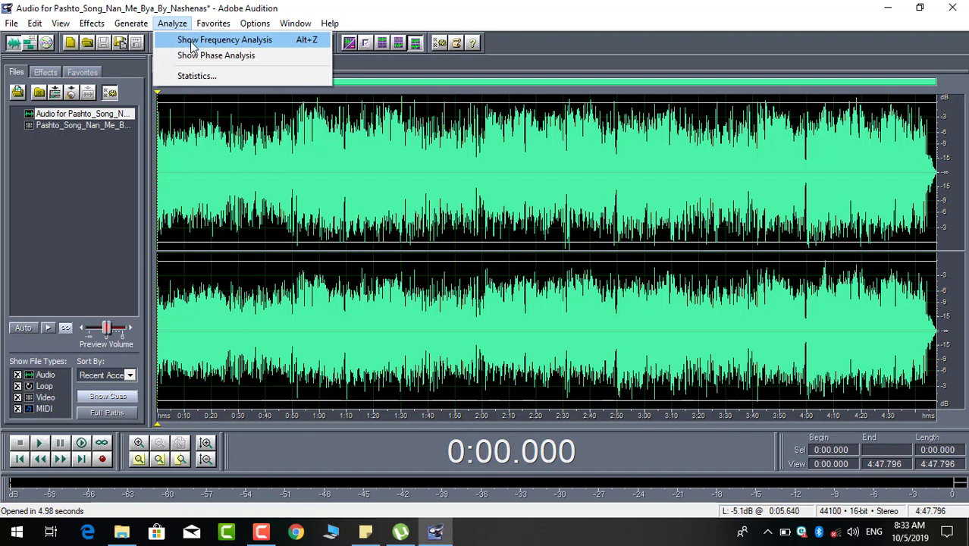
{"action": "left_click", "coordinate": [191, 48]}
{"action": "left_click_drag", "start_coordinate": [324, 161], "coordinate": [390, 145]}
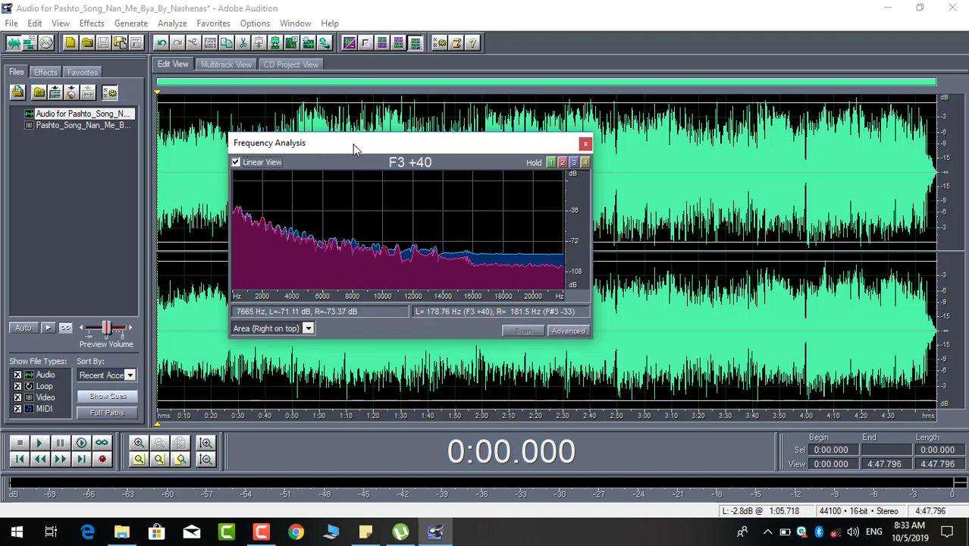
{"action": "left_click_drag", "start_coordinate": [348, 145], "coordinate": [330, 133]}
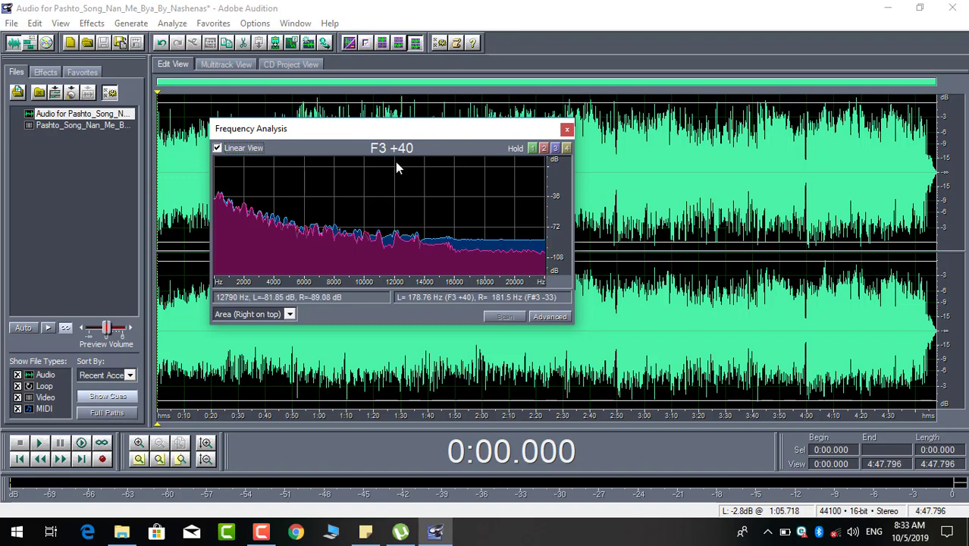
{"action": "left_click_drag", "start_coordinate": [372, 127], "coordinate": [368, 121]}
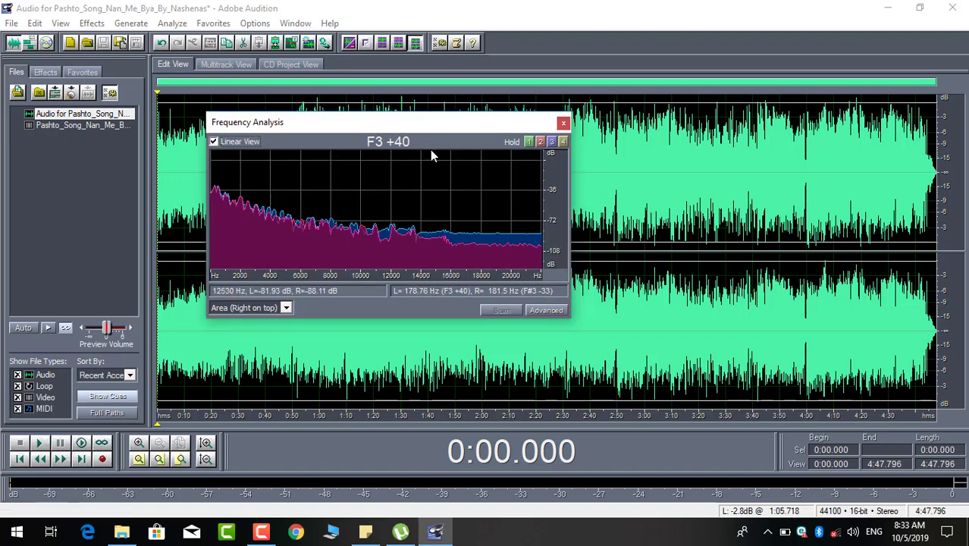
Step: Hold the current spectrum with Hold 3 and Hold 4, and close the frequency analysis
{"action": "left_click", "coordinate": [552, 143]}
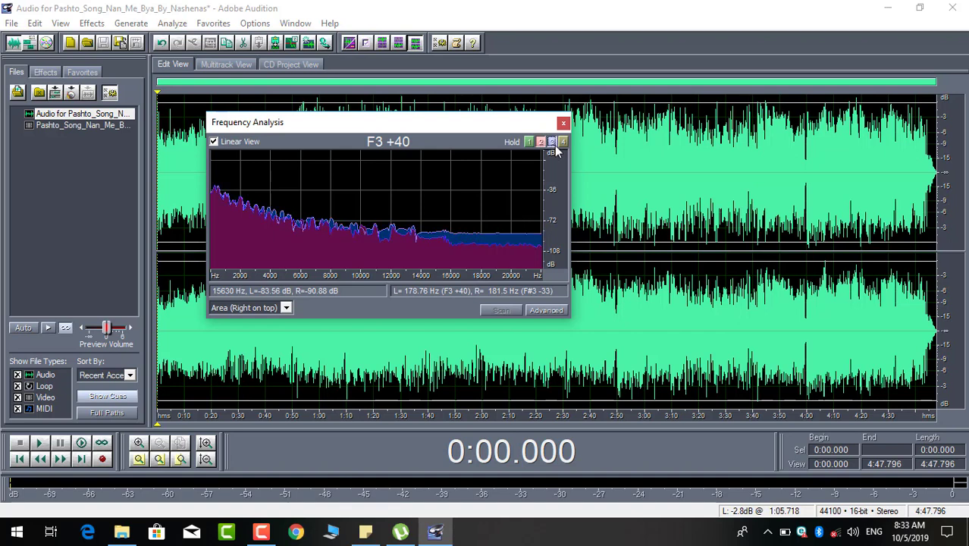
{"action": "left_click", "coordinate": [564, 142]}
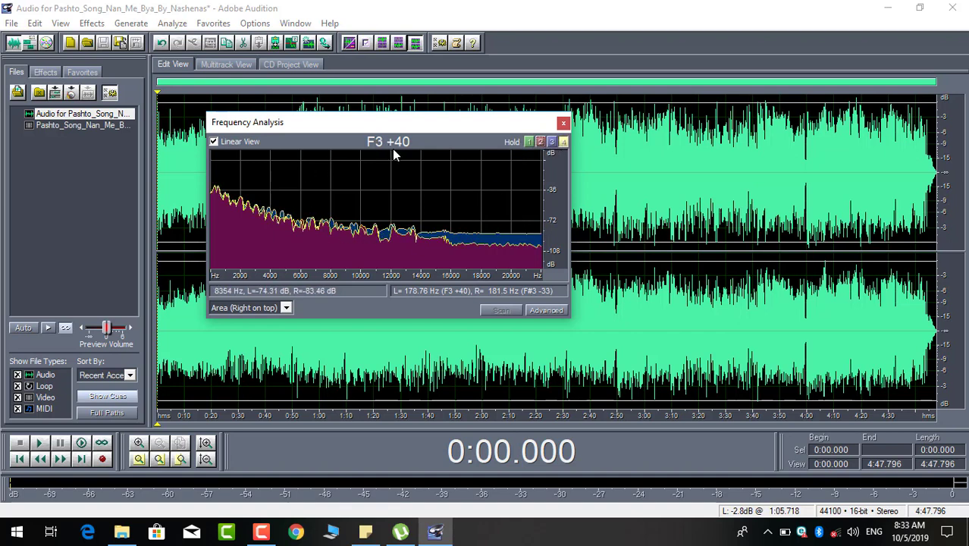
{"action": "left_click_drag", "start_coordinate": [379, 121], "coordinate": [377, 150]}
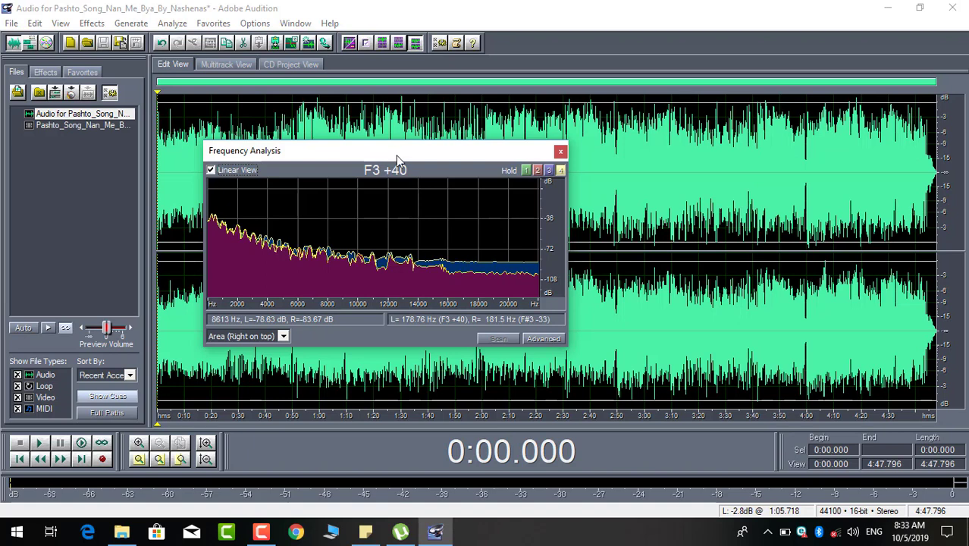
{"action": "left_click", "coordinate": [561, 151]}
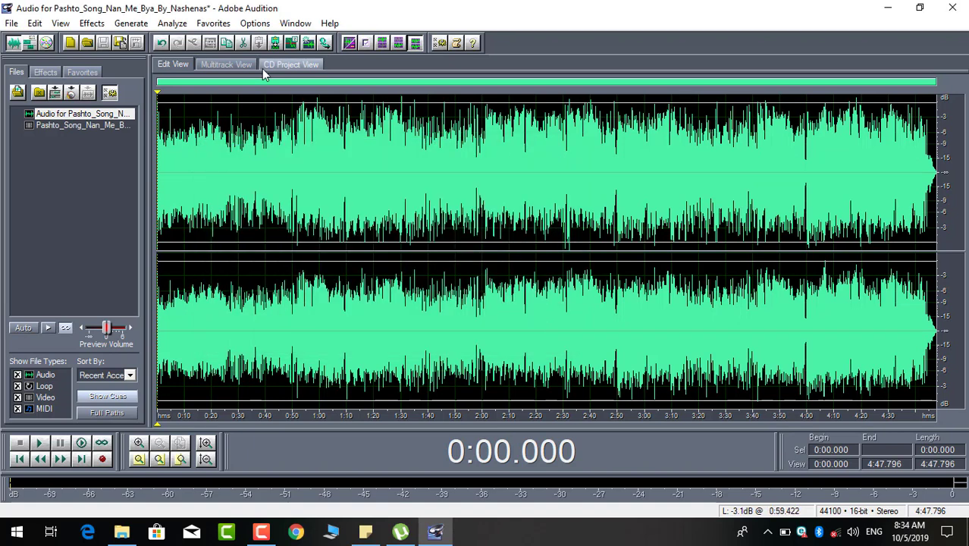
Step: Show the phase analysis of the song and move its window over the waveform to examine the plot
{"action": "left_click", "coordinate": [176, 24]}
{"action": "left_click", "coordinate": [186, 56]}
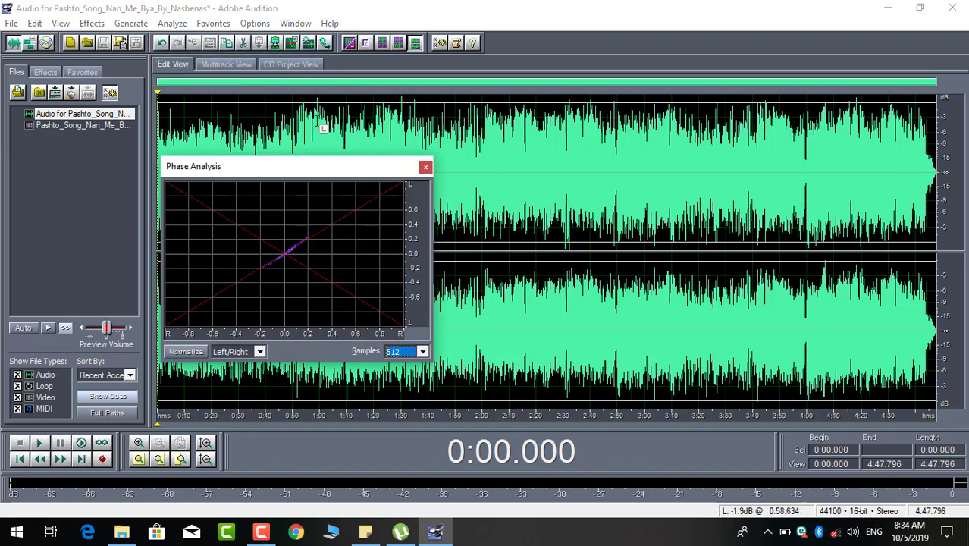
{"action": "left_click_drag", "start_coordinate": [303, 175], "coordinate": [343, 142]}
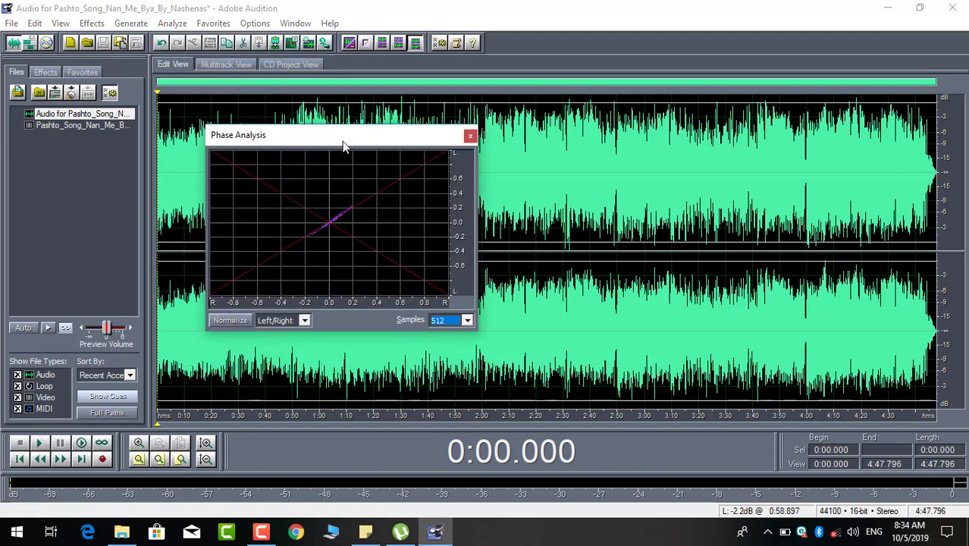
{"action": "left_click_drag", "start_coordinate": [342, 142], "coordinate": [350, 146]}
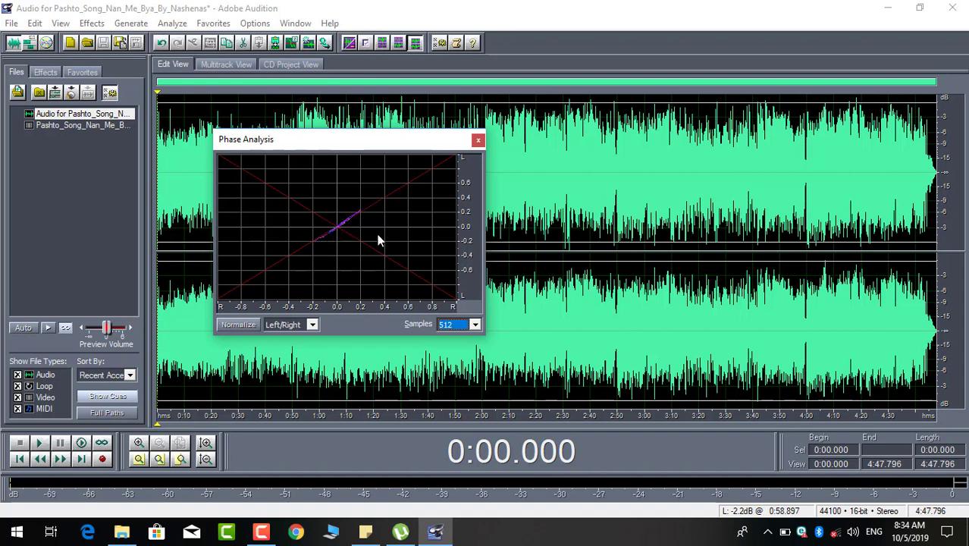
Step: Review the phase analysis display modes and sample sizes, keep Left/Right and 512 samples, and close the analysis
{"action": "left_click", "coordinate": [312, 324]}
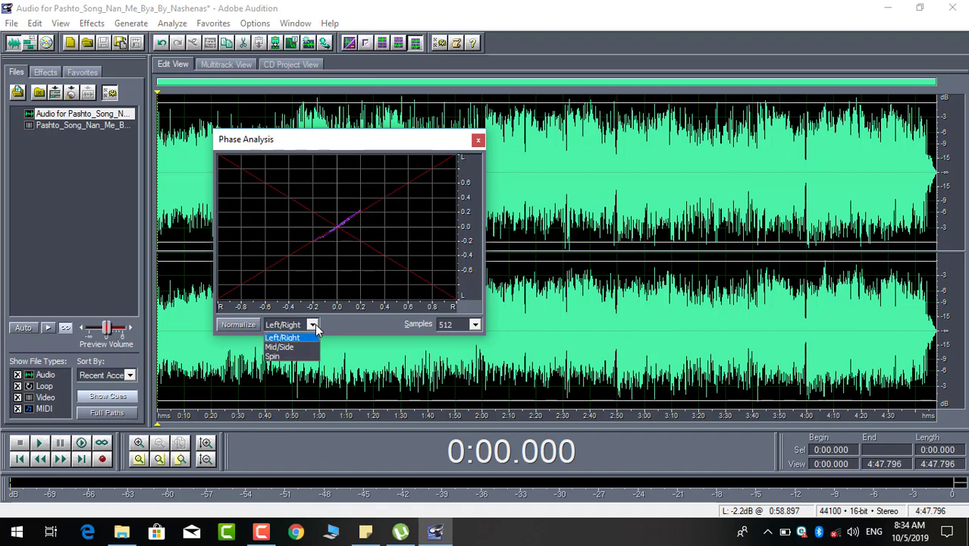
{"action": "left_click", "coordinate": [312, 326]}
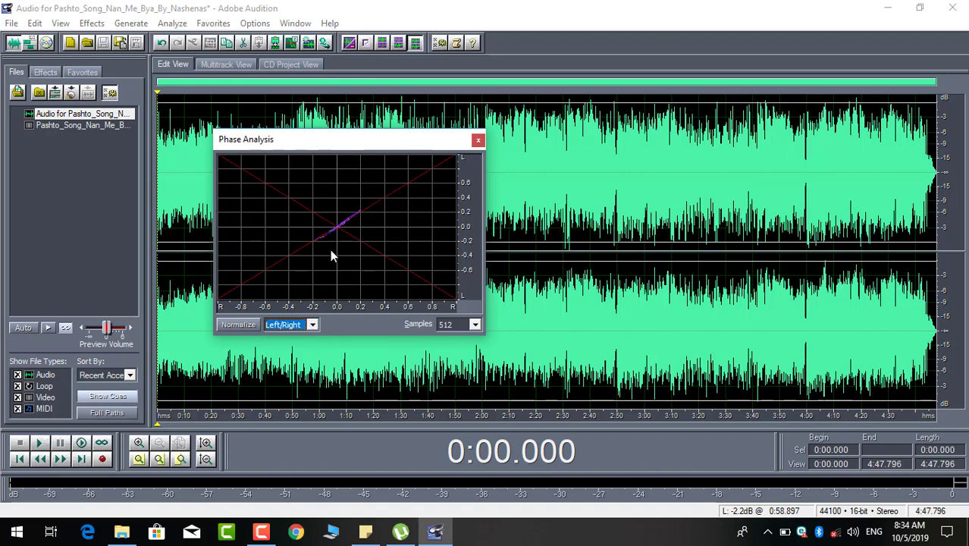
{"action": "left_click", "coordinate": [475, 325]}
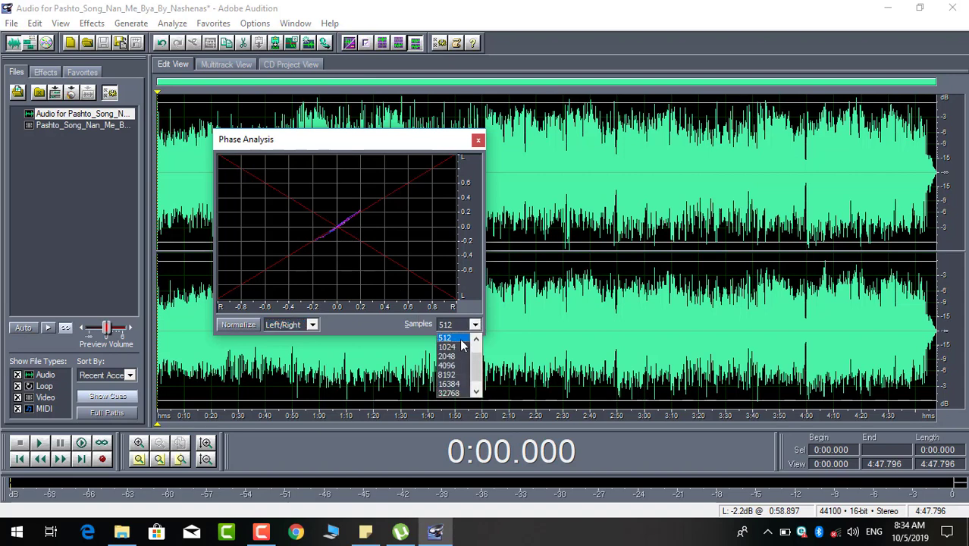
{"action": "left_click", "coordinate": [455, 338]}
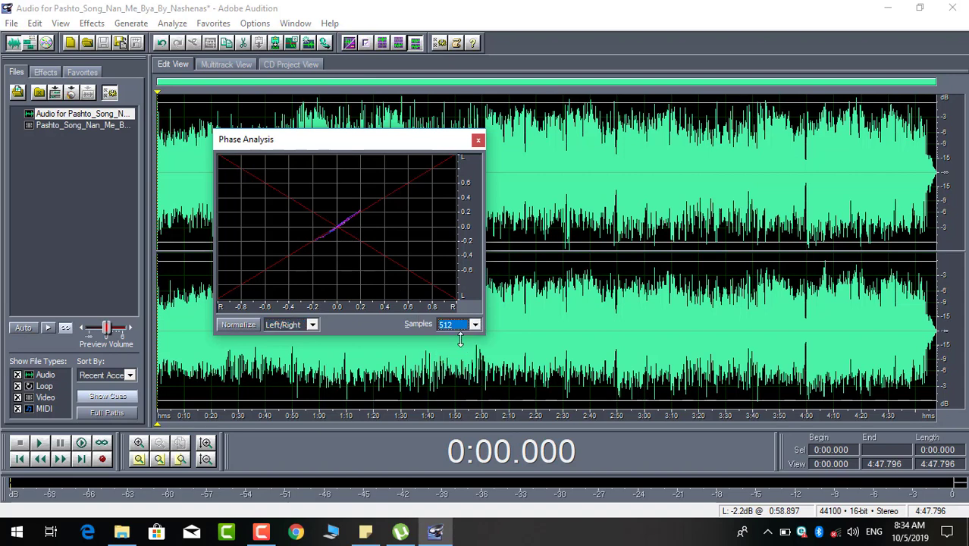
{"action": "left_click", "coordinate": [478, 139]}
Step: Show the waveform statistics of the whole song and examine the general values for the left and right channels
{"action": "left_click", "coordinate": [174, 24]}
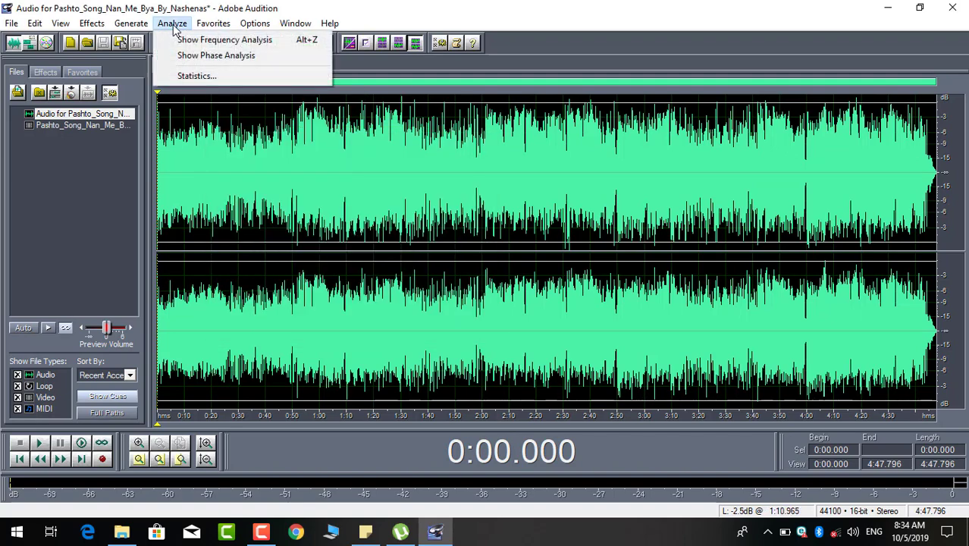
{"action": "left_click", "coordinate": [196, 76]}
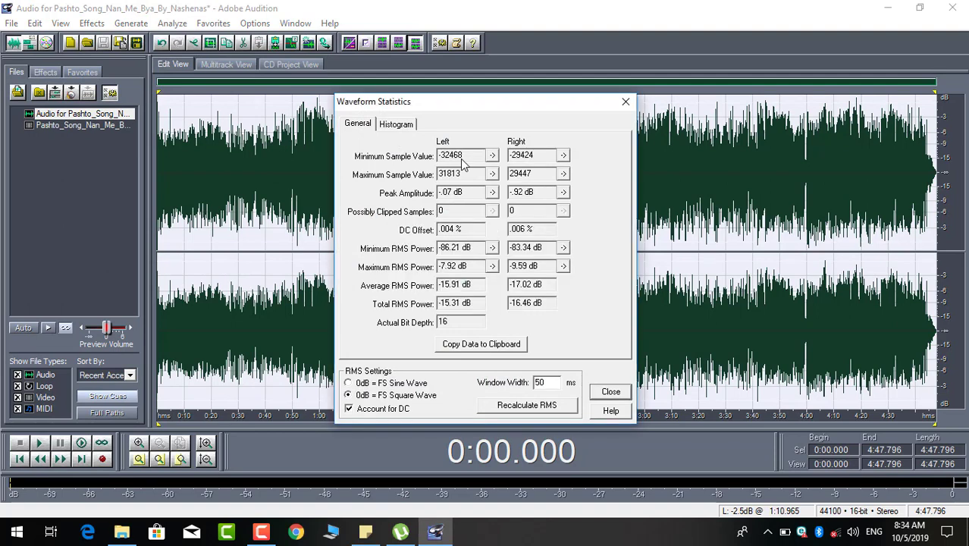
{"action": "left_click_drag", "start_coordinate": [487, 101], "coordinate": [427, 102]}
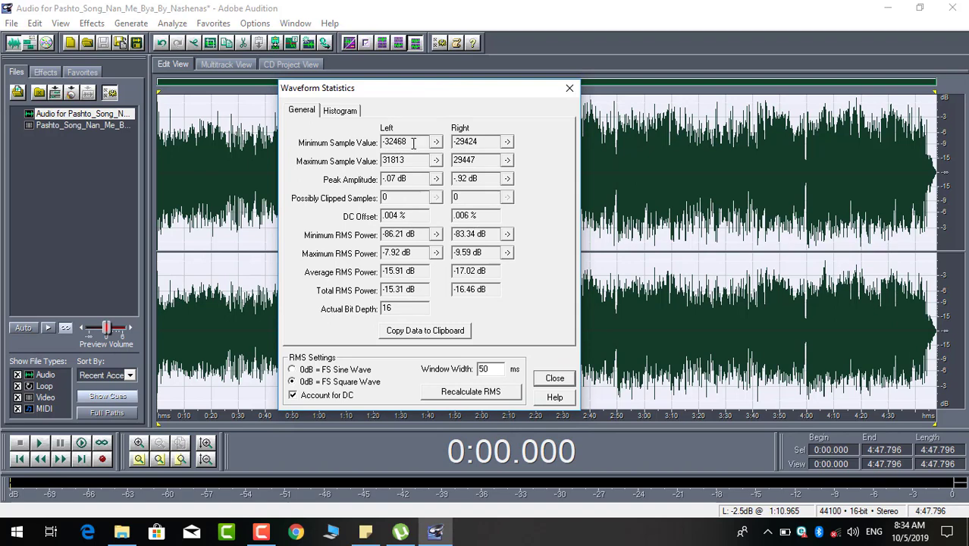
Step: Examine the left channel's minimum sample value in the waveform statistics
{"action": "left_click_drag", "start_coordinate": [414, 143], "coordinate": [379, 144]}
{"action": "left_click", "coordinate": [415, 142]}
{"action": "left_click_drag", "start_coordinate": [418, 143], "coordinate": [369, 147]}
{"action": "left_click", "coordinate": [415, 142]}
{"action": "left_click_drag", "start_coordinate": [414, 143], "coordinate": [378, 144]}
{"action": "left_click", "coordinate": [413, 142]}
{"action": "left_click_drag", "start_coordinate": [414, 142], "coordinate": [378, 142]}
{"action": "left_click_drag", "start_coordinate": [409, 177], "coordinate": [404, 178]}
{"action": "left_click_drag", "start_coordinate": [416, 142], "coordinate": [382, 142]}
{"action": "left_click", "coordinate": [416, 141]}
{"action": "double_click", "coordinate": [396, 138]}
Step: Examine the left channel's maximum sample value and peak amplitude, and close the waveform statistics
{"action": "left_click_drag", "start_coordinate": [416, 160], "coordinate": [364, 157]}
{"action": "mouse_move", "coordinate": [413, 182]}
{"action": "left_mouse_down"}
{"action": "mouse_move", "coordinate": [379, 179]}
{"action": "mouse_move", "coordinate": [395, 179]}
{"action": "left_mouse_up"}
{"action": "mouse_move", "coordinate": [395, 179]}
{"action": "left_mouse_down"}
{"action": "mouse_move", "coordinate": [409, 179]}
{"action": "mouse_move", "coordinate": [383, 182]}
{"action": "mouse_move", "coordinate": [404, 179]}
{"action": "left_mouse_up"}
{"action": "left_click", "coordinate": [389, 179]}
{"action": "left_click_drag", "start_coordinate": [414, 180], "coordinate": [389, 180]}
{"action": "left_click", "coordinate": [416, 179]}
{"action": "left_click_drag", "start_coordinate": [413, 179], "coordinate": [393, 179]}
{"action": "left_click", "coordinate": [388, 181]}
{"action": "left_click_drag", "start_coordinate": [414, 179], "coordinate": [389, 179]}
{"action": "left_click", "coordinate": [397, 179]}
{"action": "left_click", "coordinate": [570, 88]}
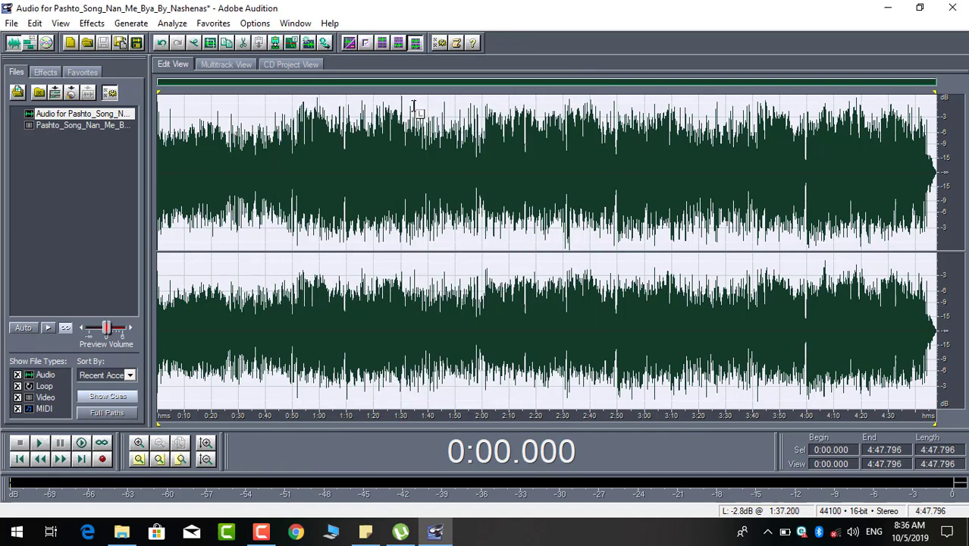
Step: Start the Amplify/Fade effect on the song, preview it at -0.71 dB constant amplification, and stop the preview
{"action": "left_click", "coordinate": [92, 23]}
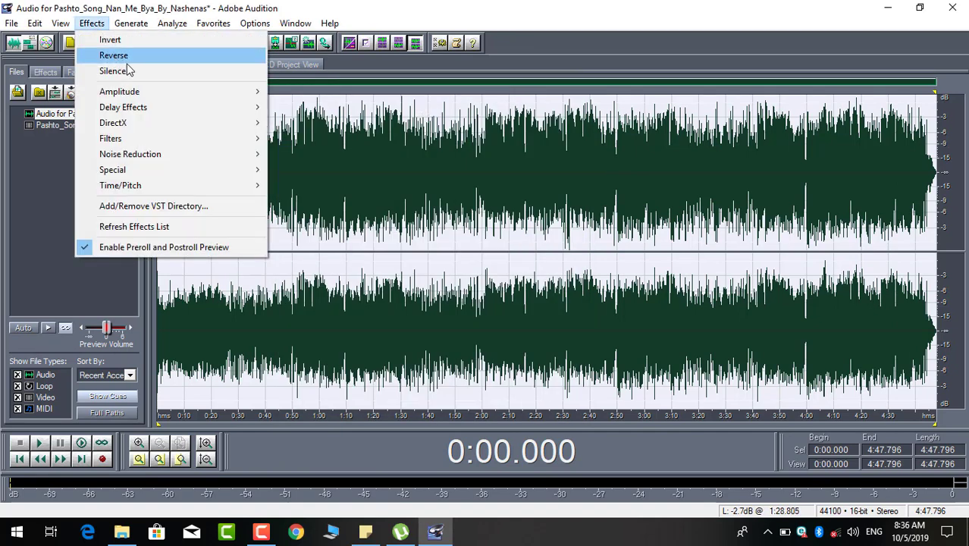
{"action": "mouse_move", "coordinate": [186, 91]}
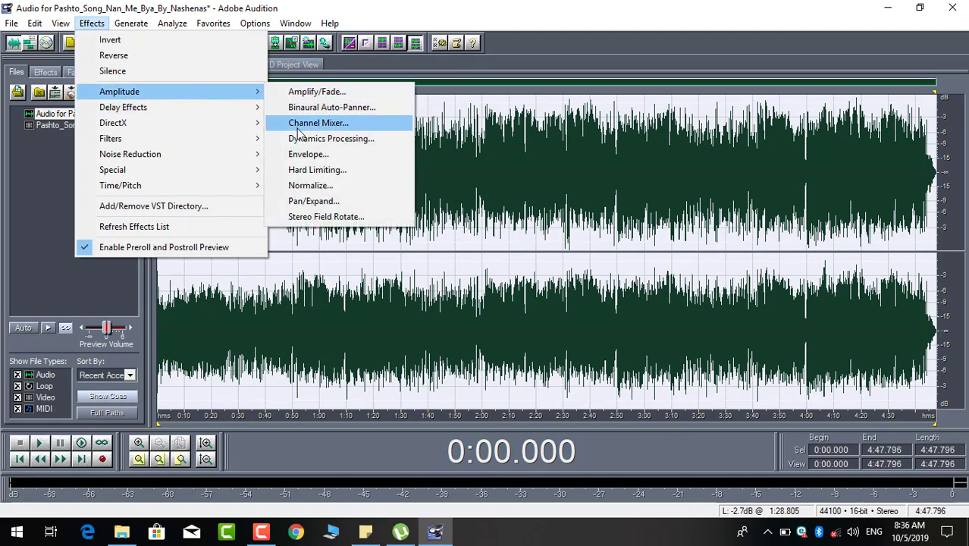
{"action": "left_click", "coordinate": [321, 95]}
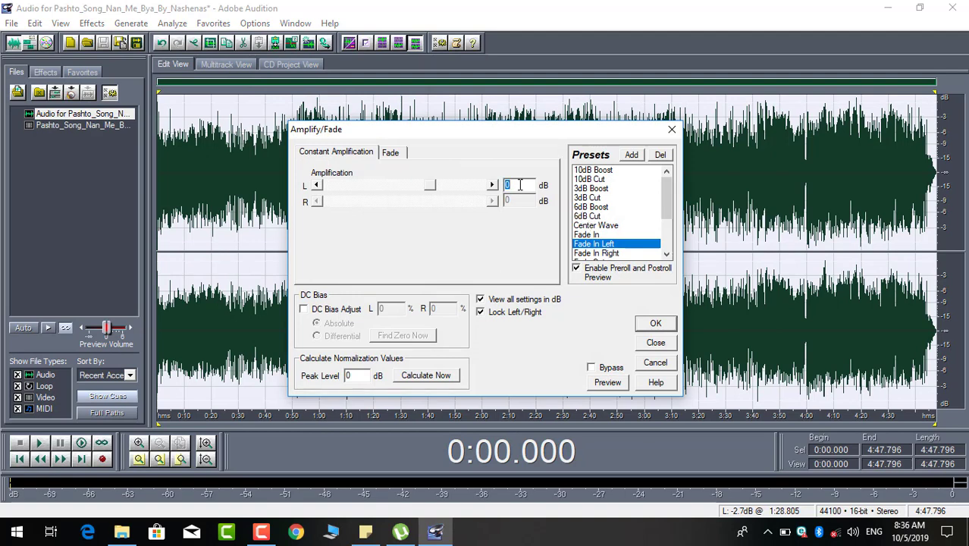
{"action": "type", "text": "-0.71"}
{"action": "left_click_drag", "start_coordinate": [527, 184], "coordinate": [503, 184]}
{"action": "left_click", "coordinate": [599, 384]}
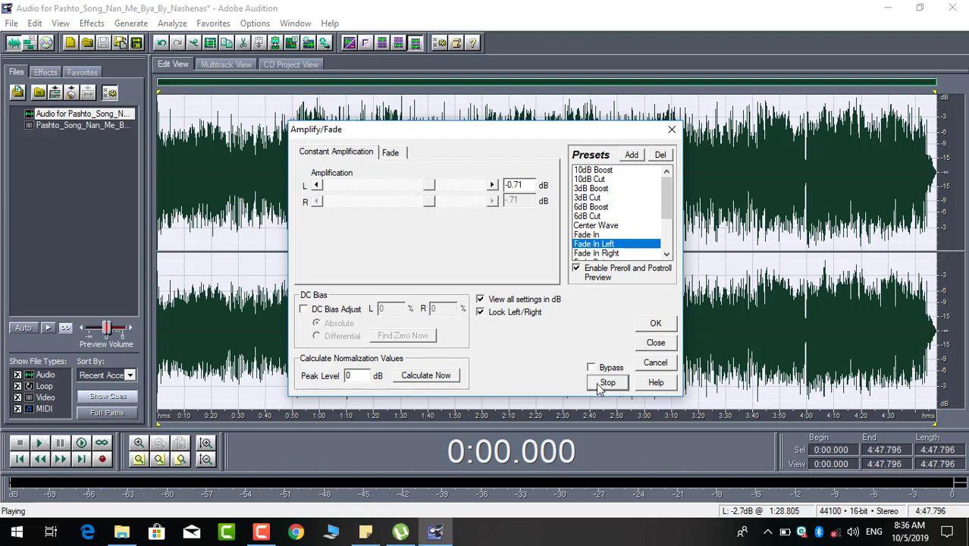
{"action": "left_click", "coordinate": [600, 384]}
Step: Preview the song with the amplification at 0 dB, lower it to -24.34 dB during playback, and leave Amplify/Fade
{"action": "left_click_drag", "start_coordinate": [529, 184], "coordinate": [504, 185]}
{"action": "type", "text": "0"}
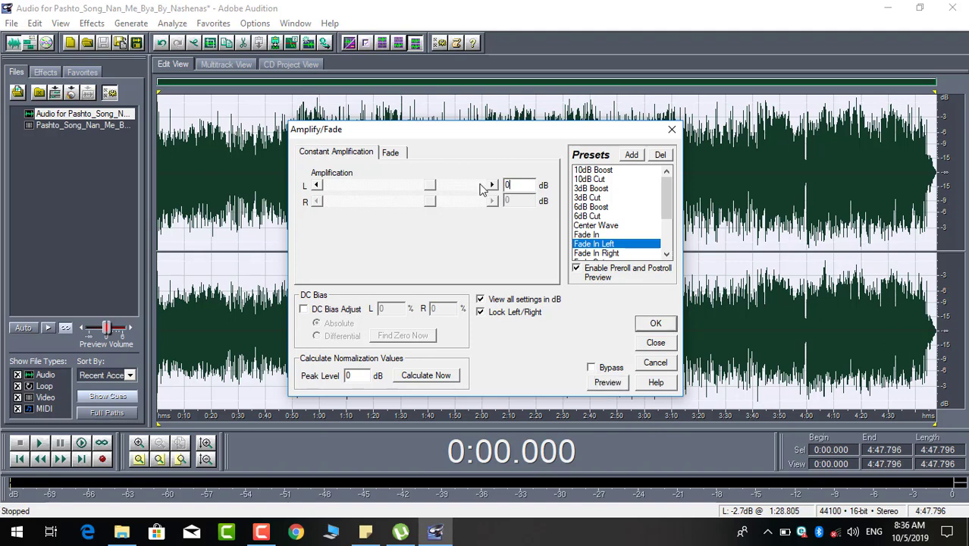
{"action": "left_click", "coordinate": [591, 384]}
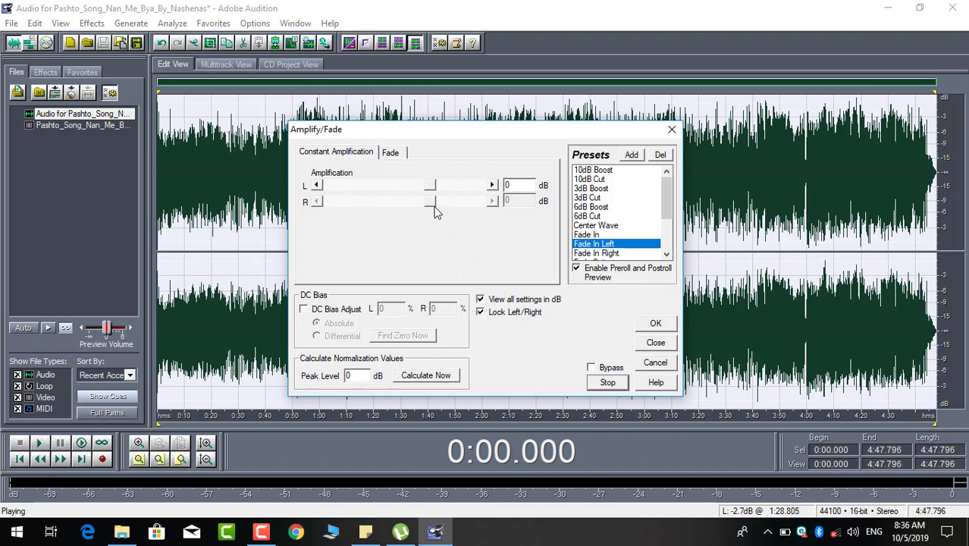
{"action": "left_click_drag", "start_coordinate": [430, 187], "coordinate": [403, 191]}
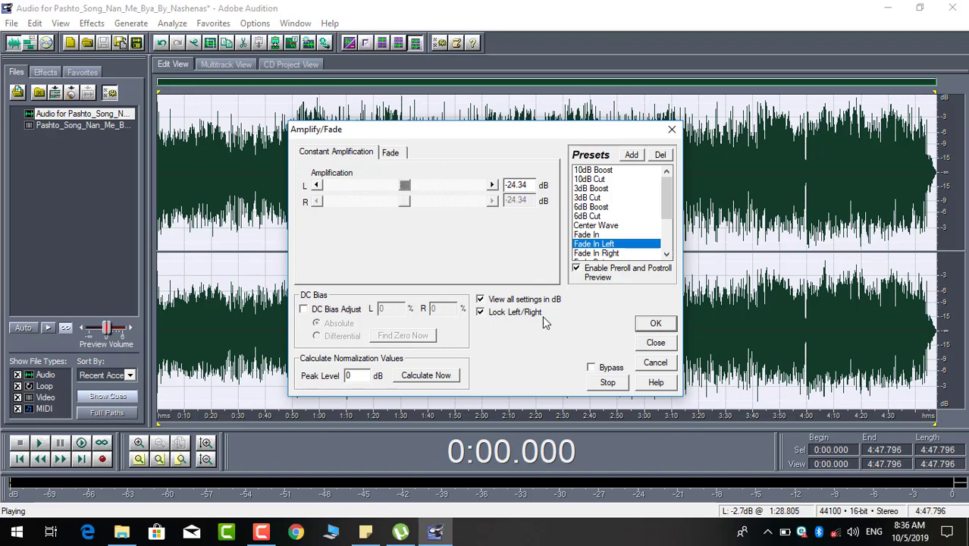
{"action": "left_click", "coordinate": [654, 324]}
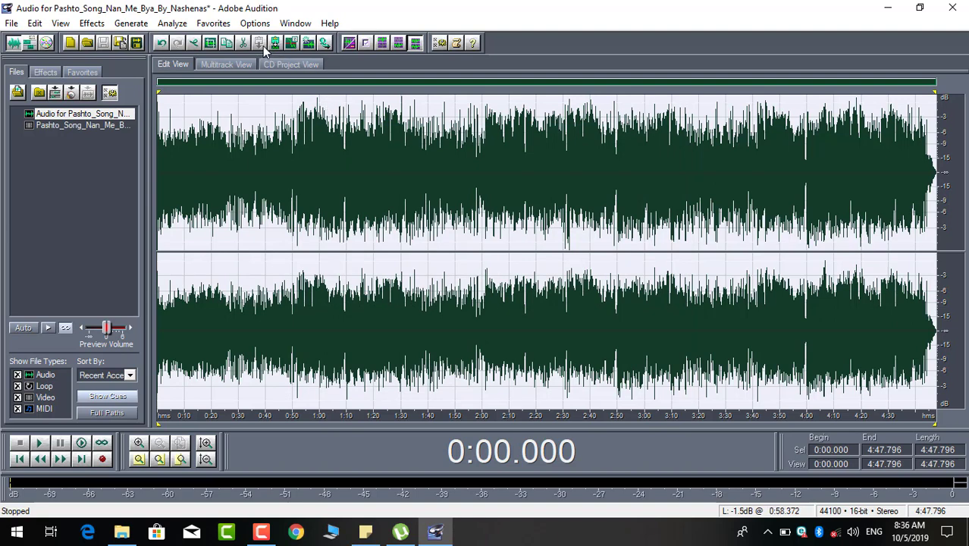
Step: Show the song's waveform statistics again, examine the left channel's peak amplitude, and close them
{"action": "left_click", "coordinate": [129, 24]}
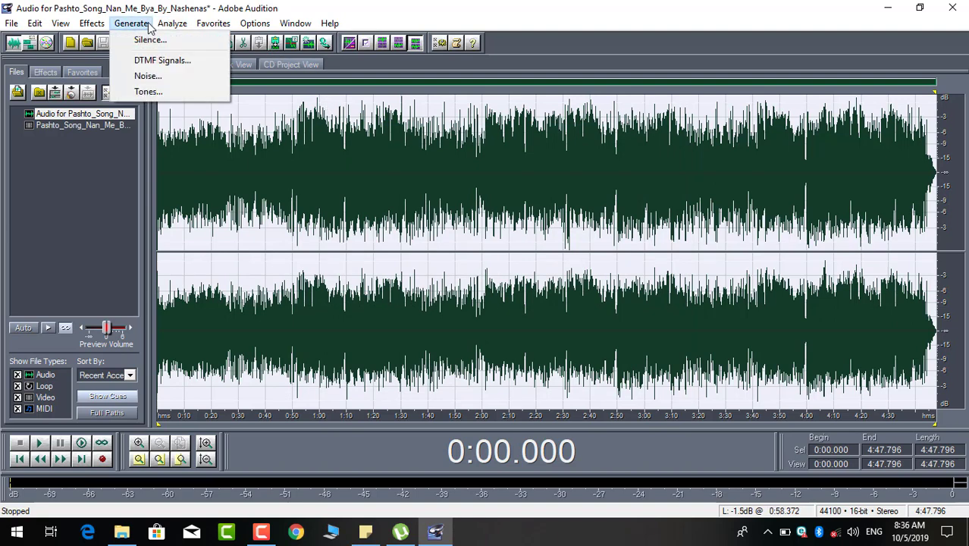
{"action": "mouse_move", "coordinate": [183, 29]}
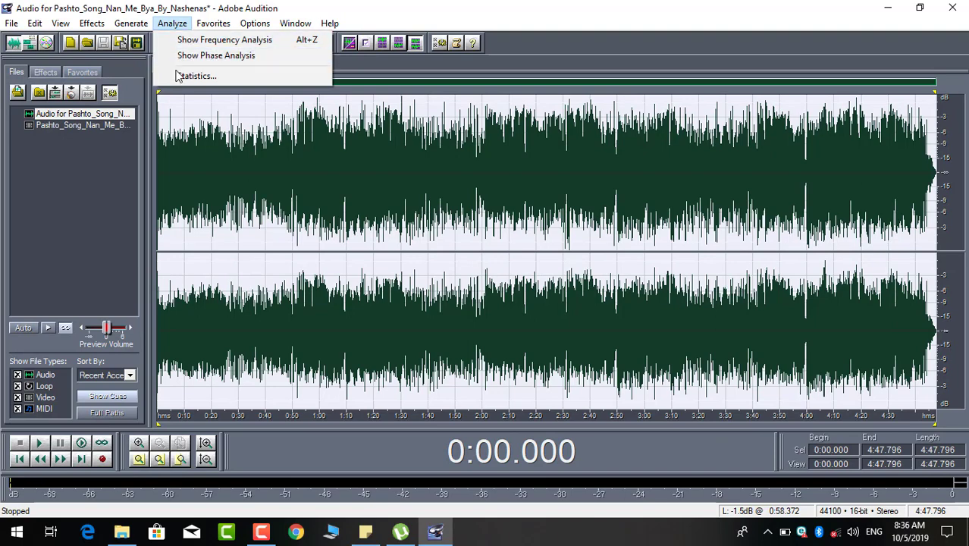
{"action": "left_click", "coordinate": [199, 76]}
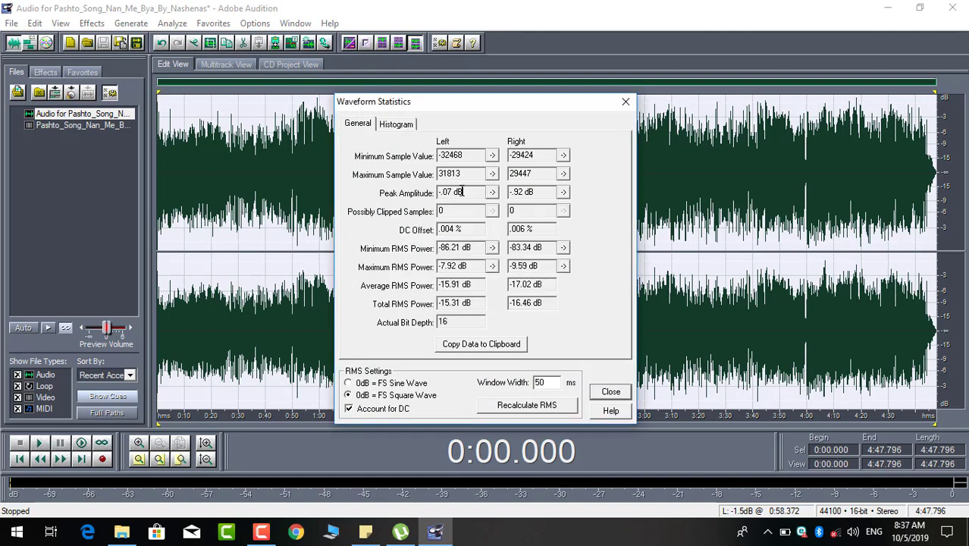
{"action": "left_click_drag", "start_coordinate": [462, 192], "coordinate": [417, 203]}
{"action": "left_click", "coordinate": [472, 195]}
{"action": "left_click", "coordinate": [468, 194]}
{"action": "left_click", "coordinate": [610, 392]}
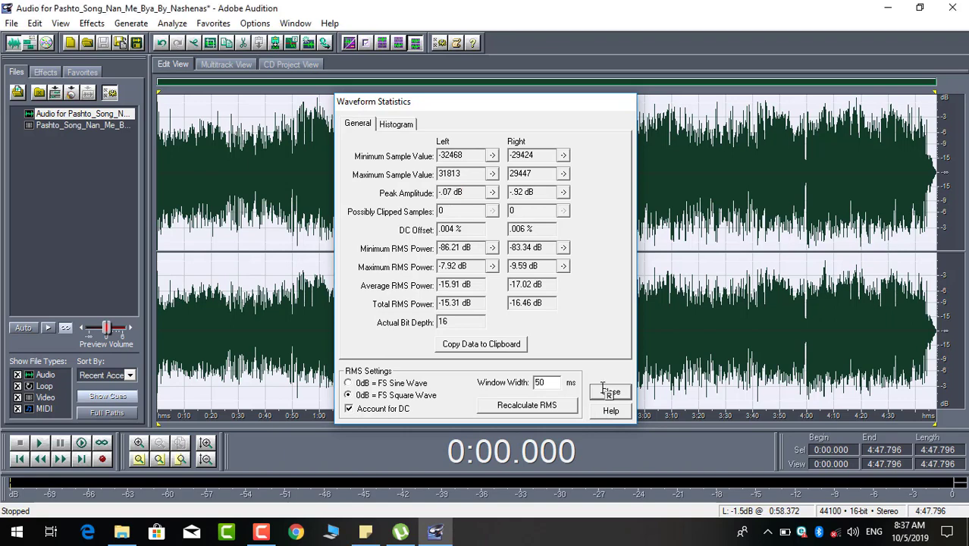
{"action": "left_click", "coordinate": [172, 23]}
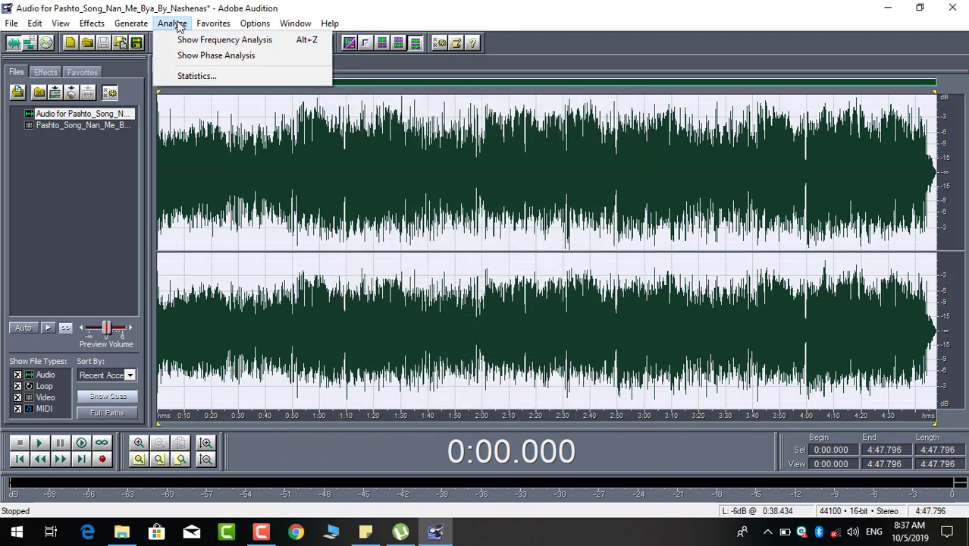
{"action": "mouse_move", "coordinate": [207, 25]}
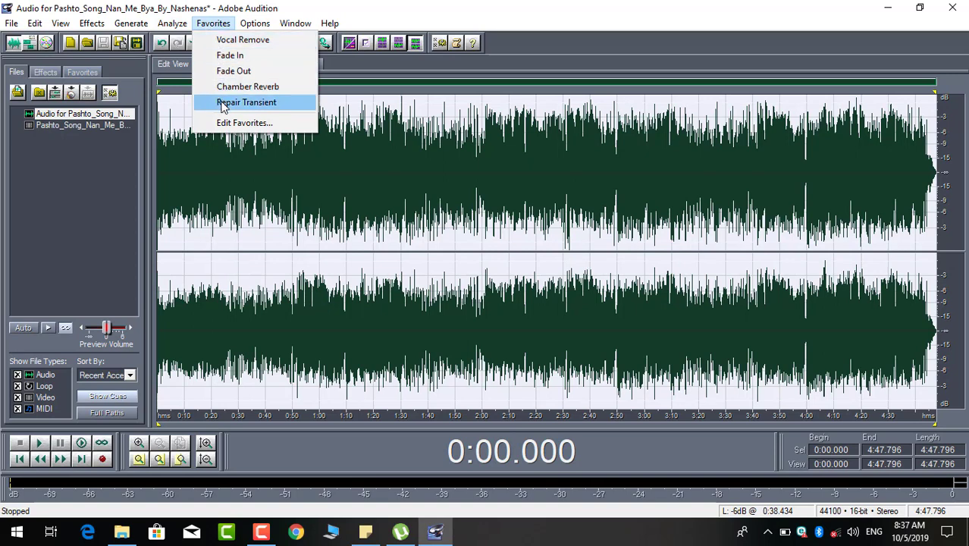
{"action": "mouse_move", "coordinate": [176, 24]}
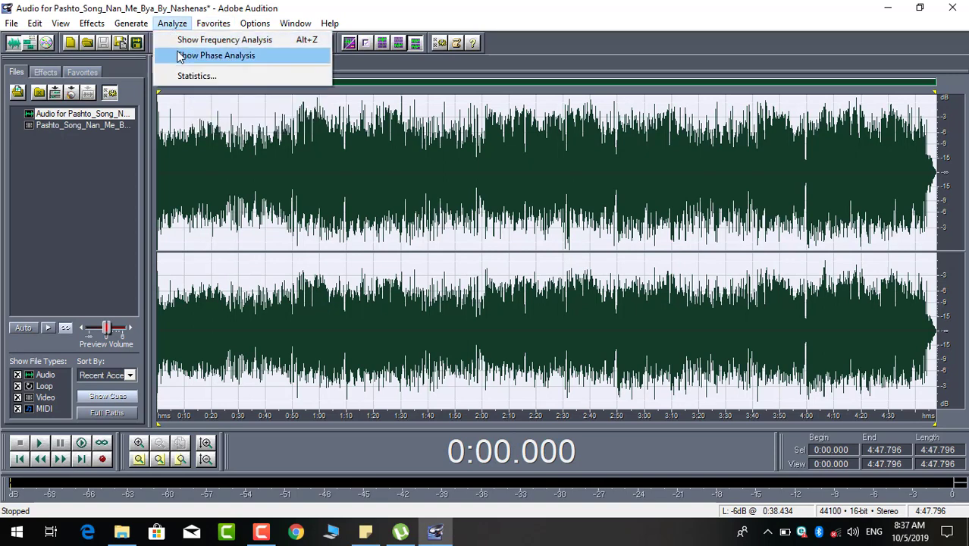